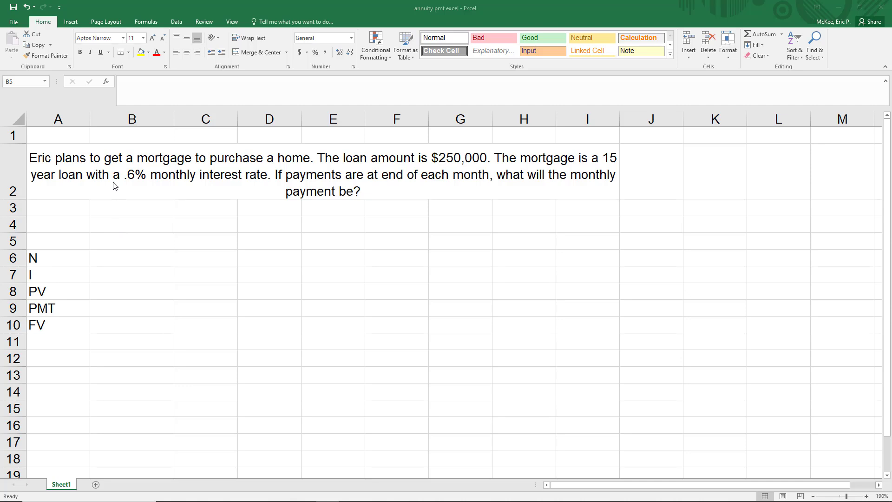
click(88, 144)
drag(84, 137, 473, 203)
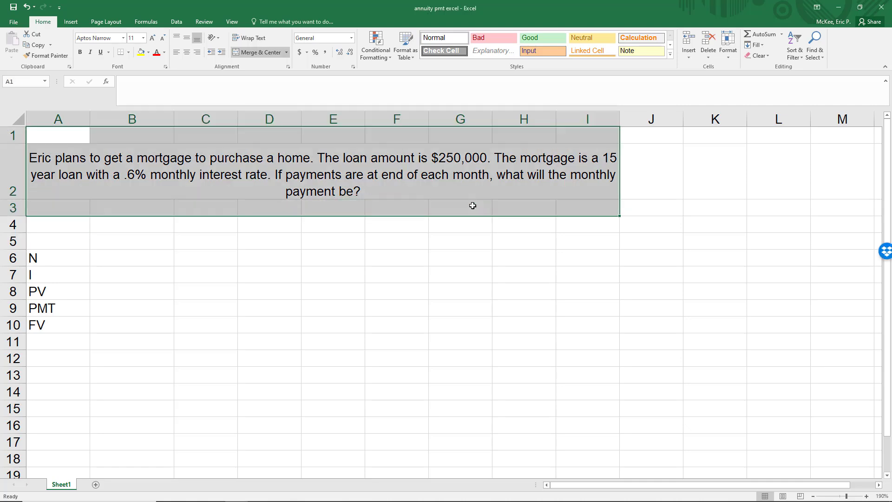
click(108, 211)
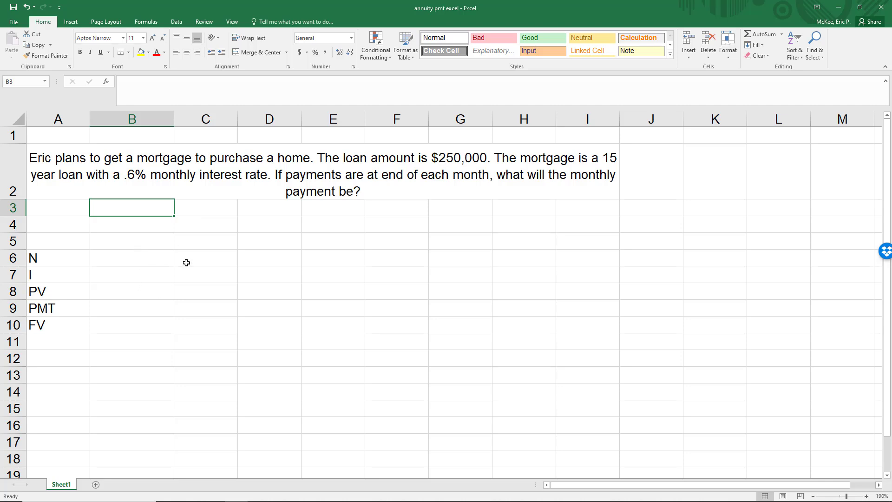
- Enter 180 as N in cell B6 and .006 as the monthly interest rate I in cell B7
click(135, 255)
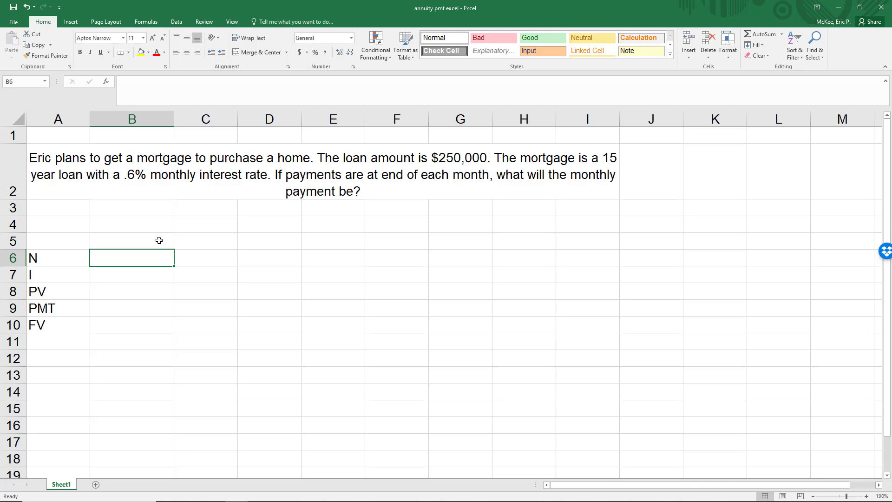
text(180)
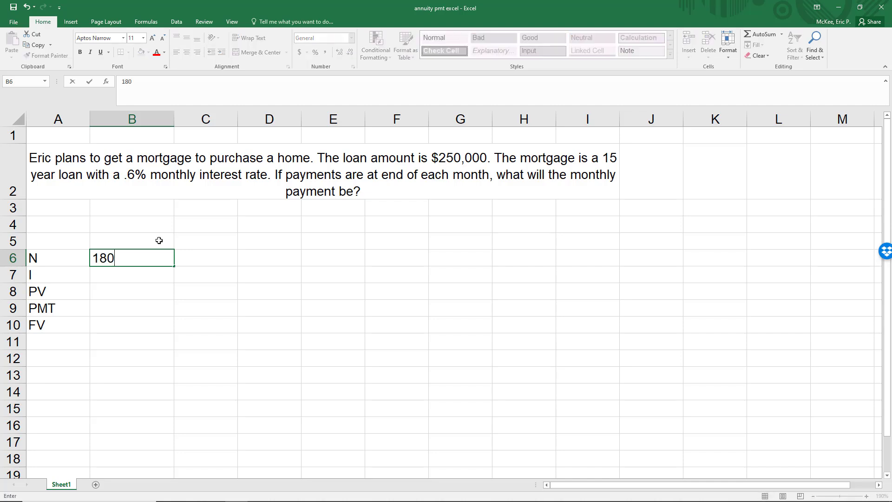
key(Return)
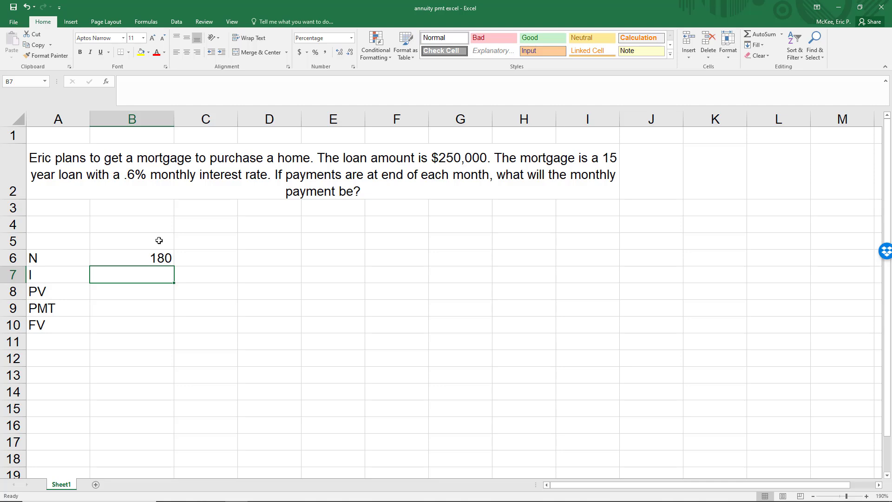
text(.006)
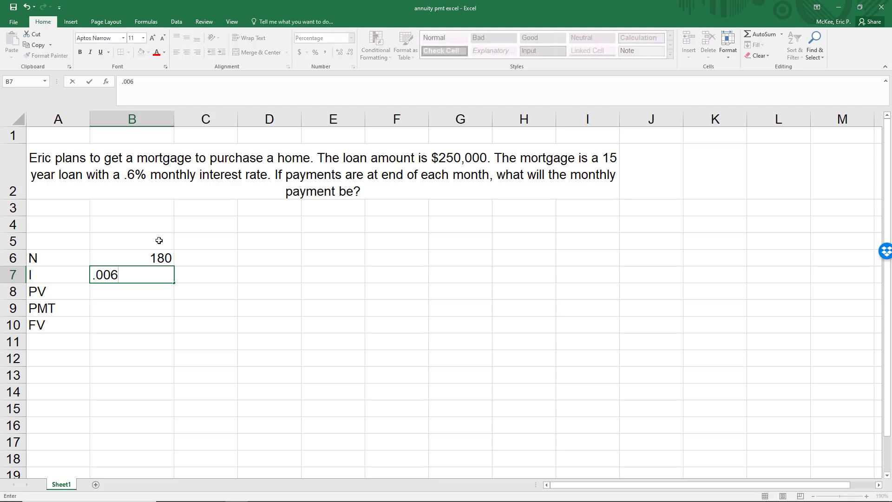
key(Return)
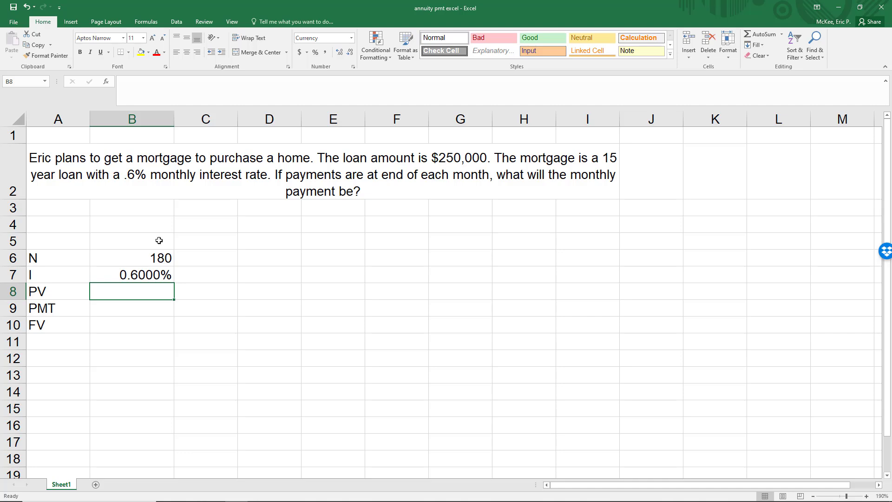
- Enter 250000 as PV in cell B8 and 0 as FV in cell B10, leaving the PMT cell empty
text(250,0000)
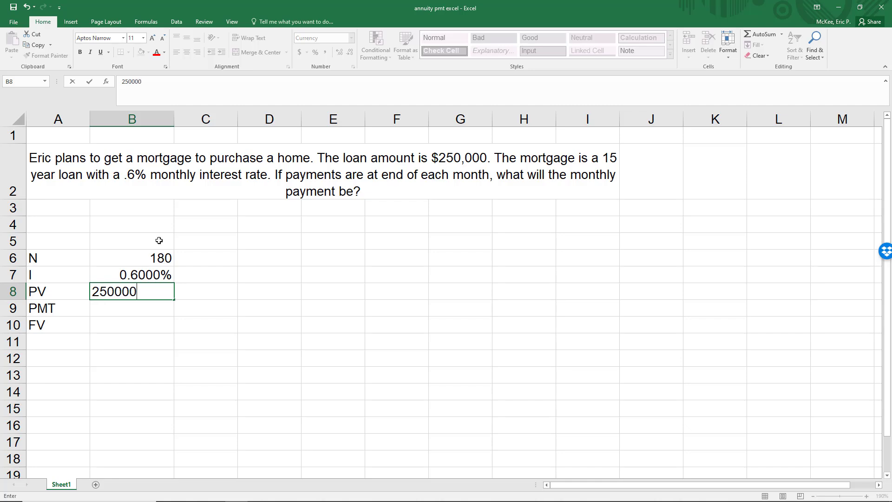
key(Return)
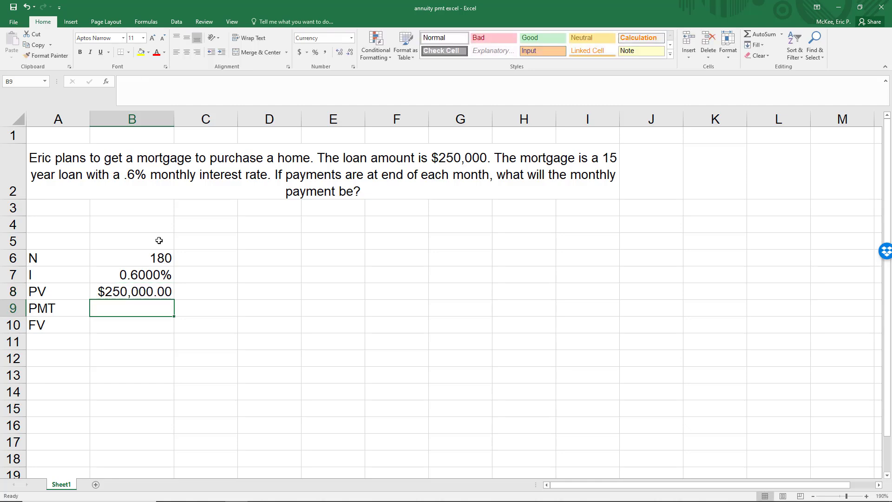
key(Return)
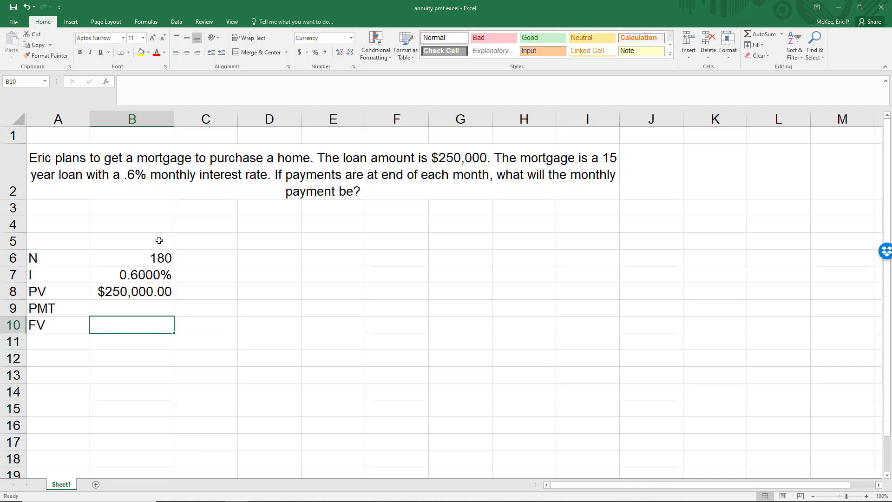
text(0)
key(Return)
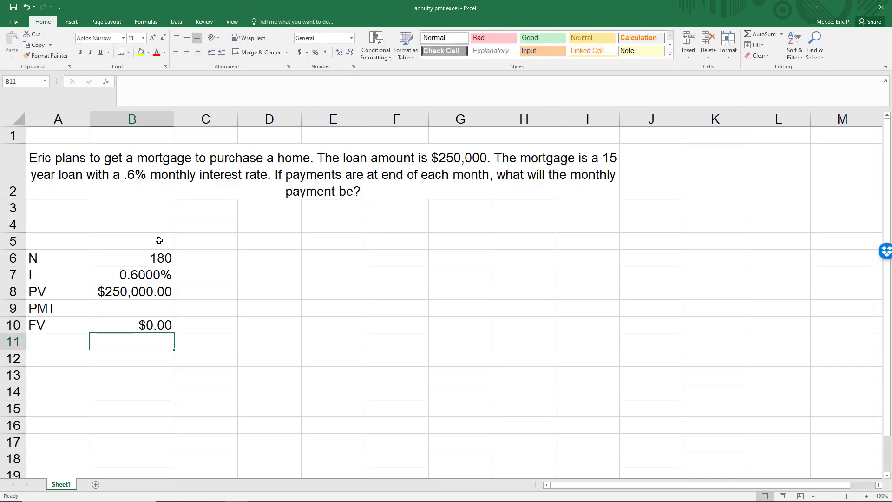
- Examine the PV, PMT and FV rows to relate the known amounts to the unknown payment
key(Right)
key(Up)
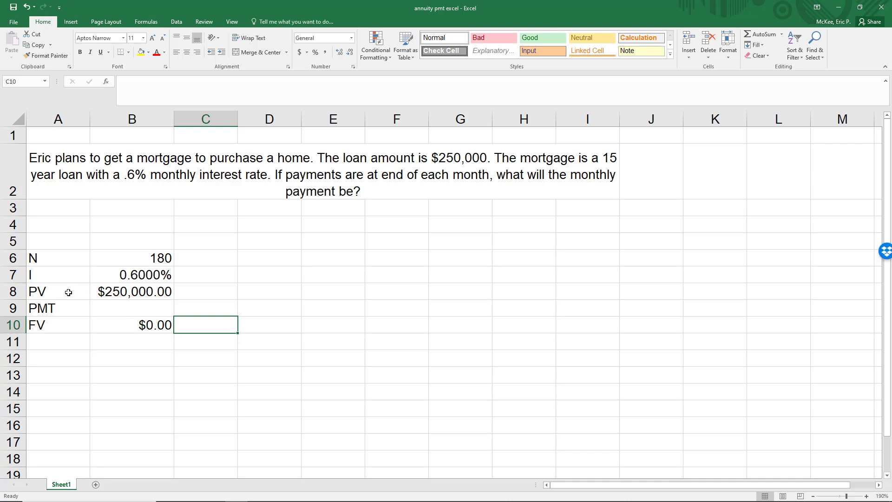
drag(71, 294, 126, 328)
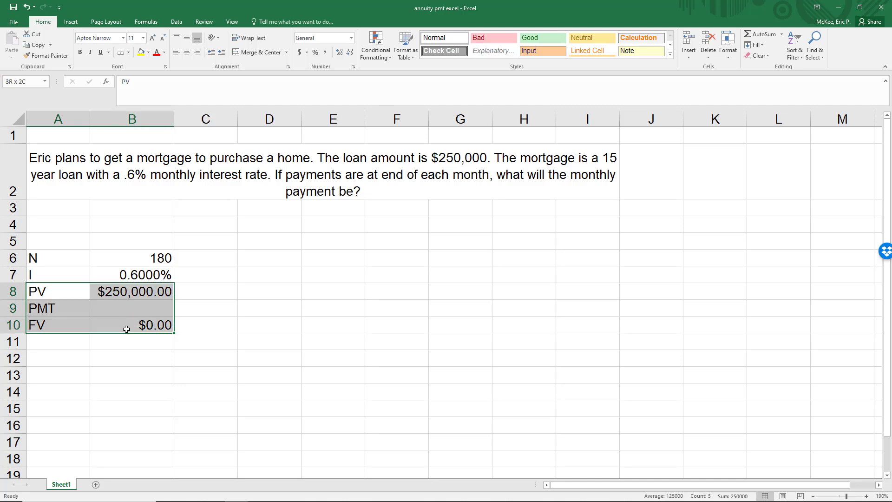
drag(72, 292, 75, 326)
click(69, 309)
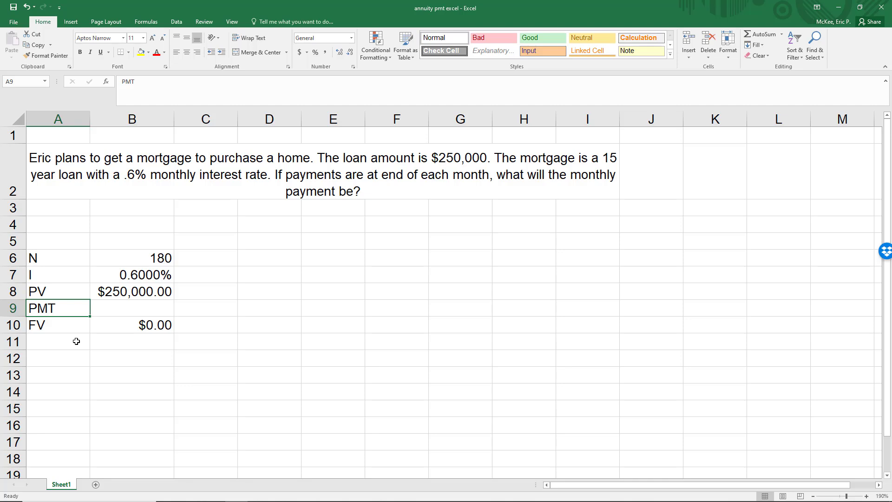
drag(76, 325, 136, 331)
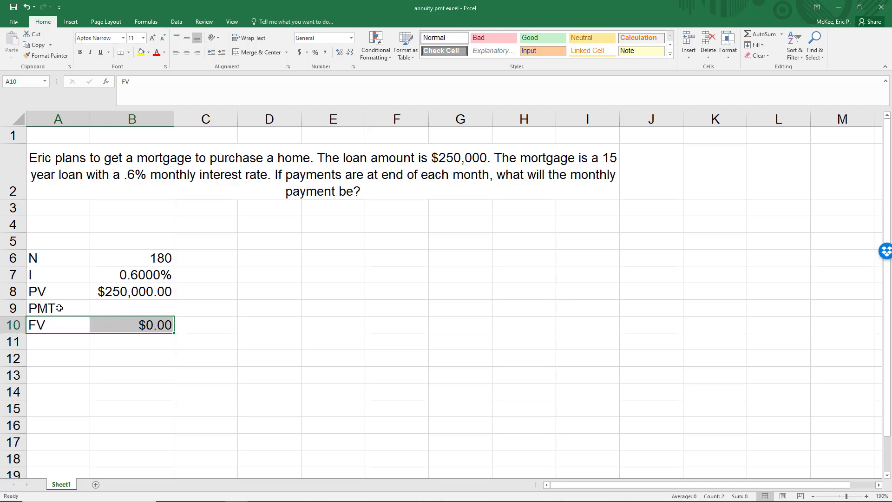
drag(59, 308, 133, 291)
click(138, 292)
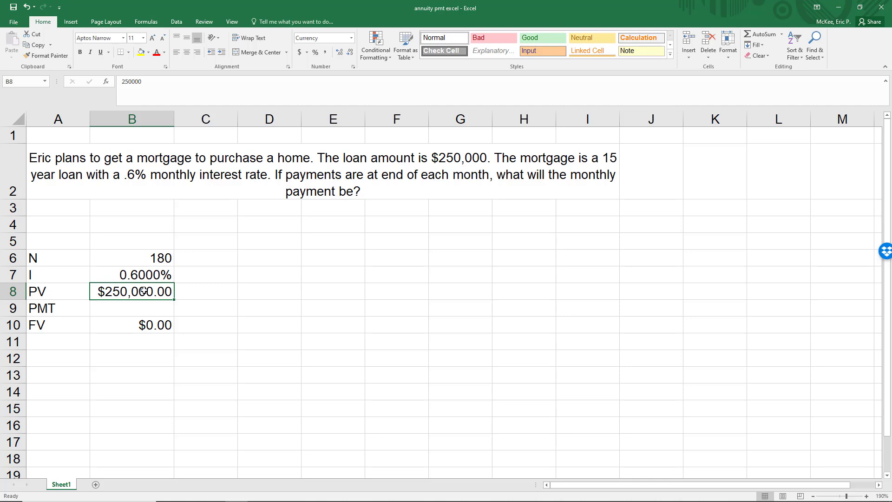
- Calculate the monthly payment in cell B9 with the formula =pmt(.006,180,250000,0)
click(117, 306)
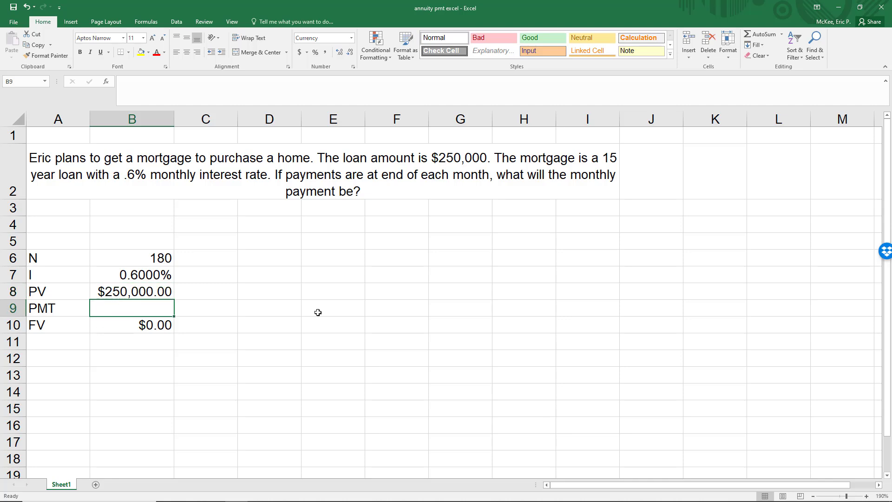
text(=pmt)
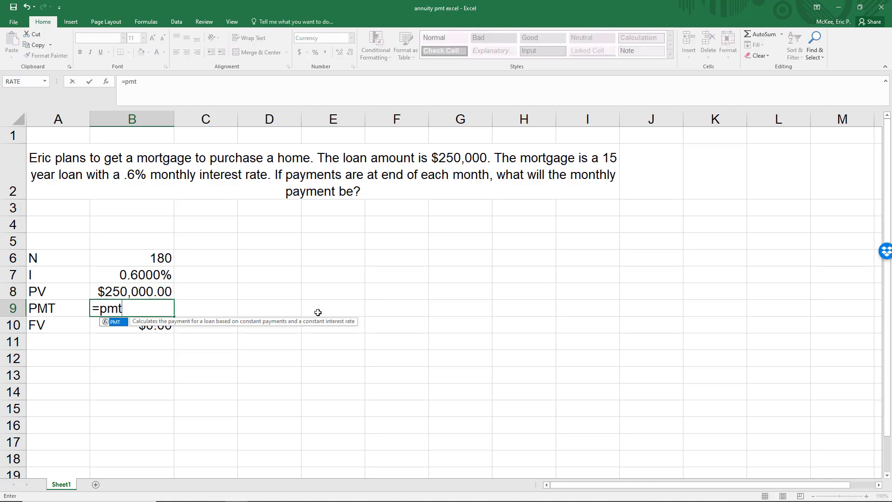
text(()
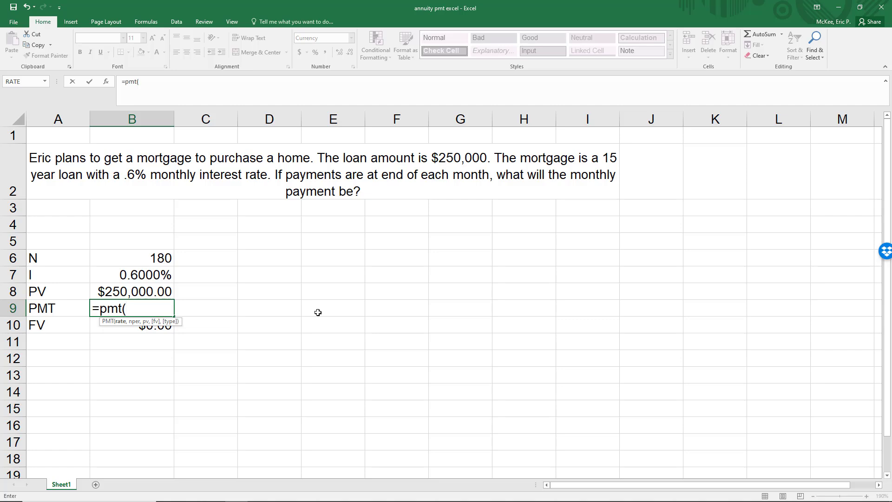
text(.006,)
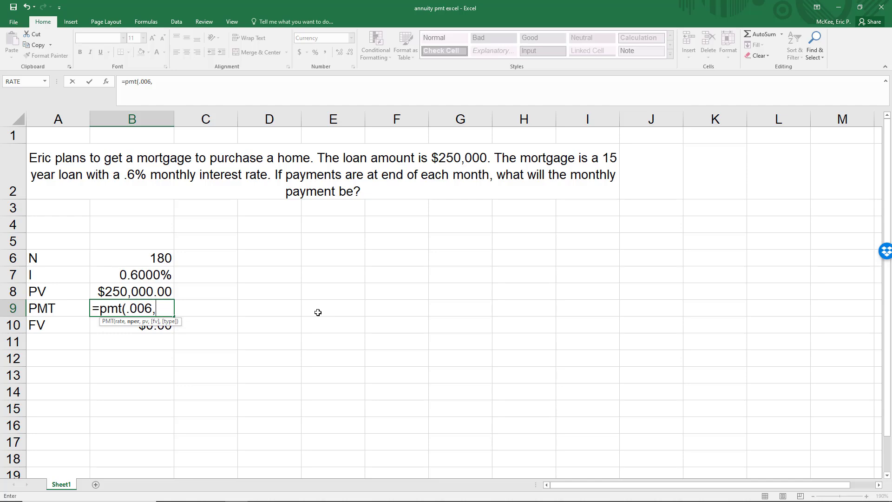
text(180,)
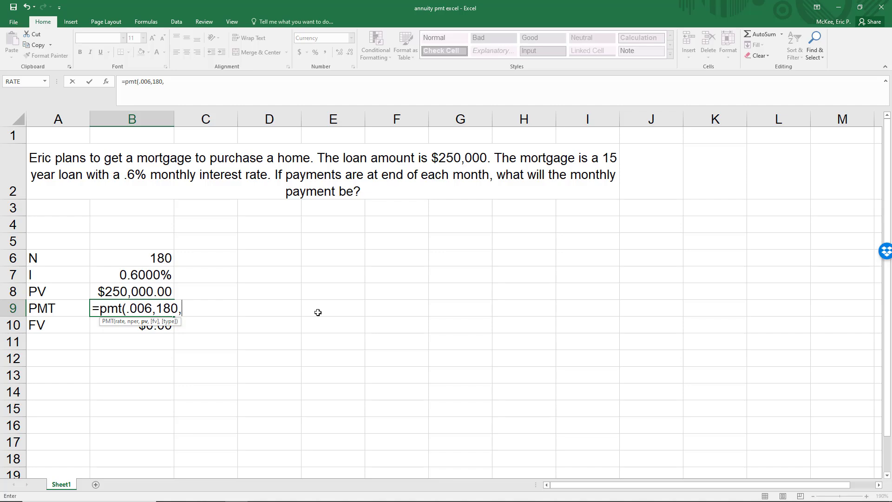
text(250000,0)
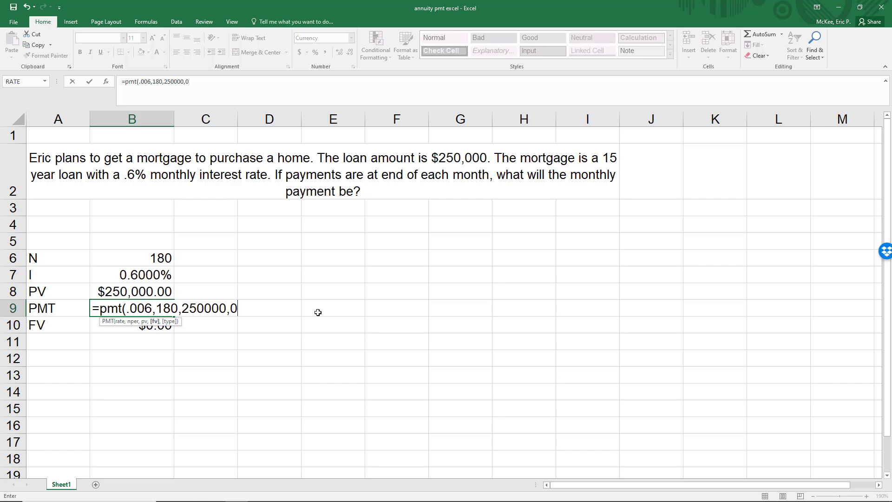
text())
key(Return)
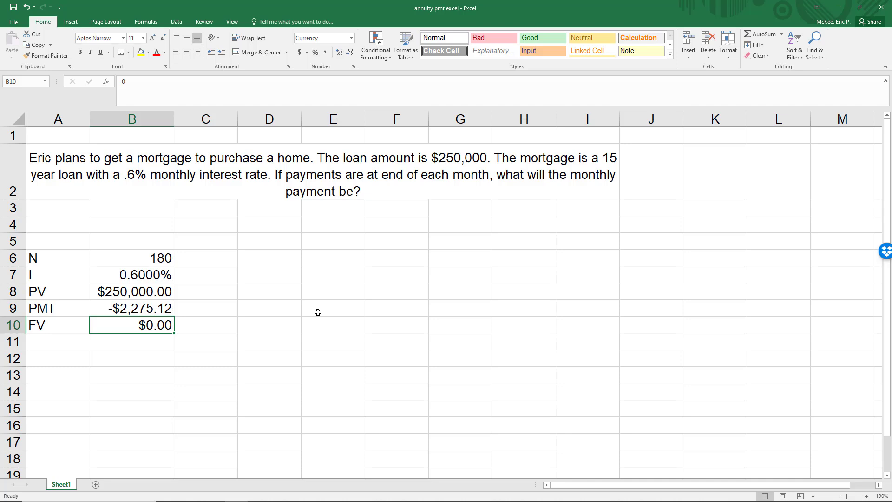
- Replace the typed numbers in the B9 PMT formula with cell references so it reads =PMT(B7,B6,B8,B10)
key(Up)
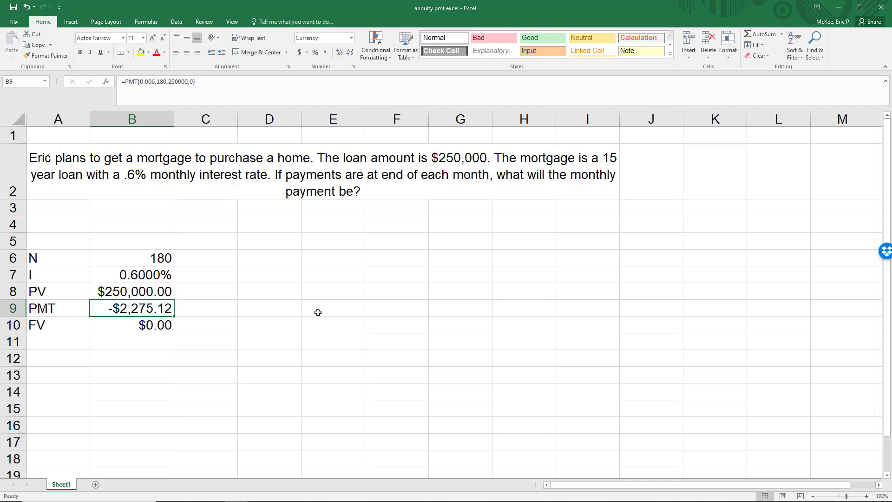
drag(196, 82, 140, 81)
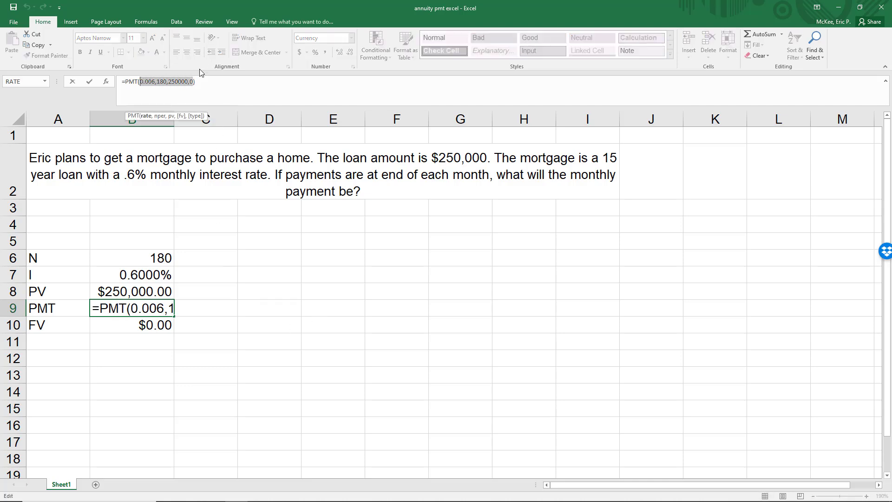
key(Delete)
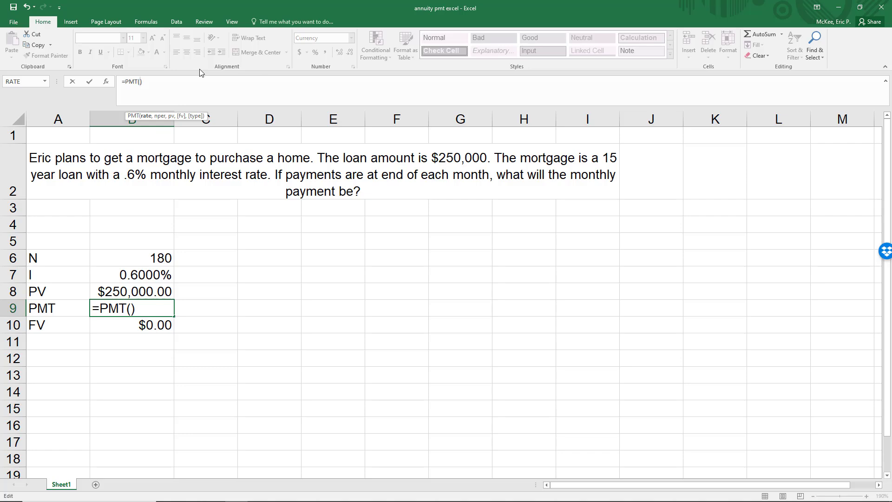
text(b7,)
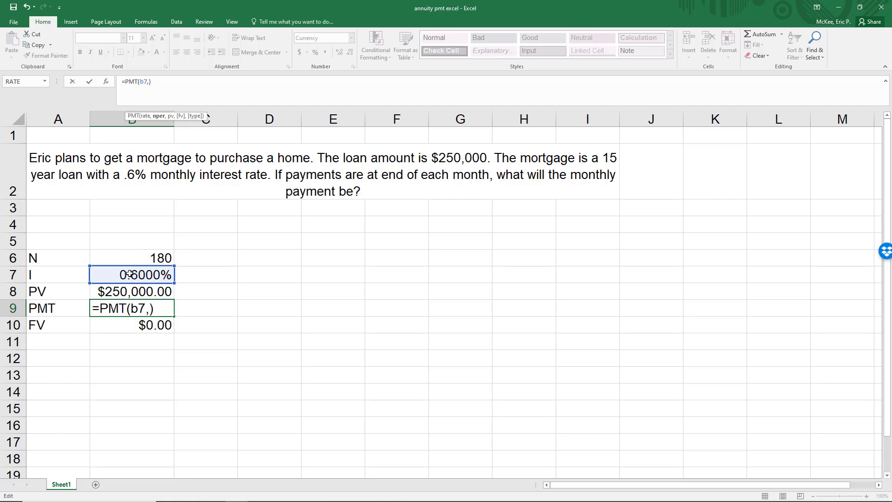
click(139, 259)
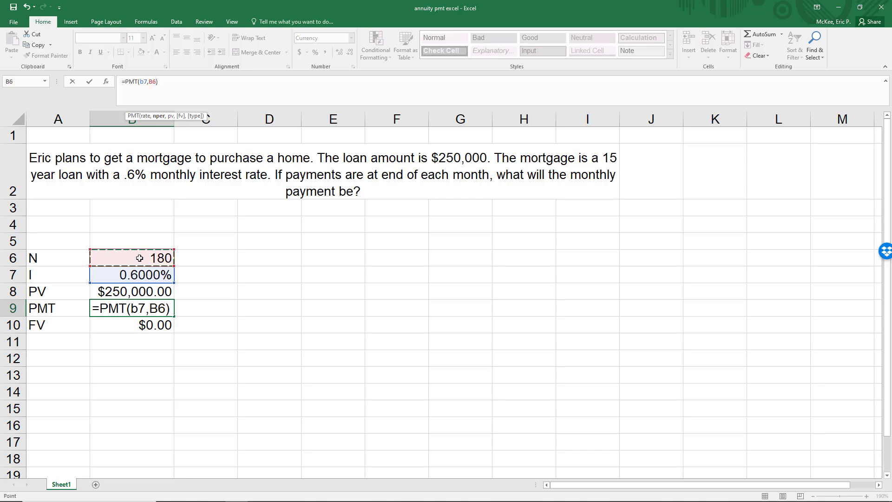
text(,)
click(118, 292)
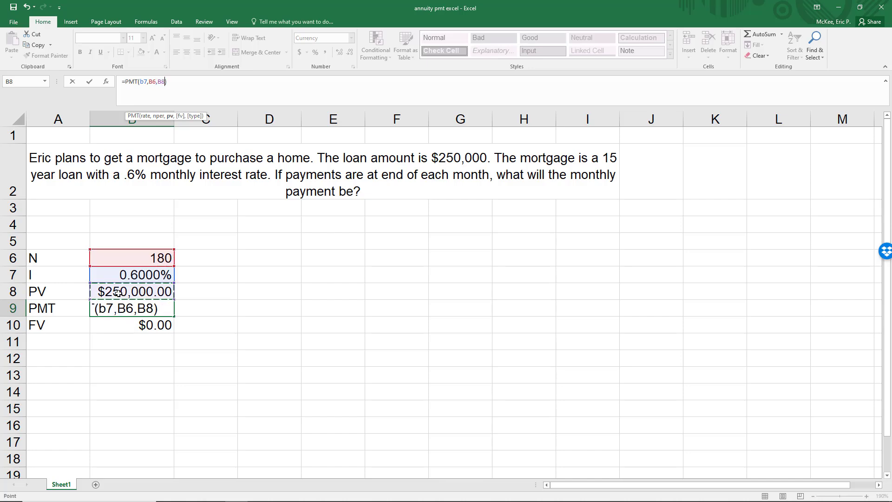
text(,)
click(136, 325)
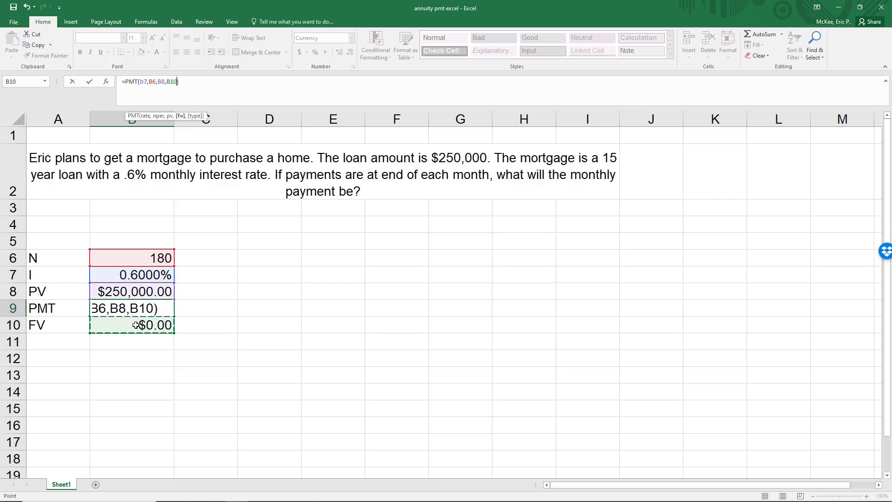
key(Return)
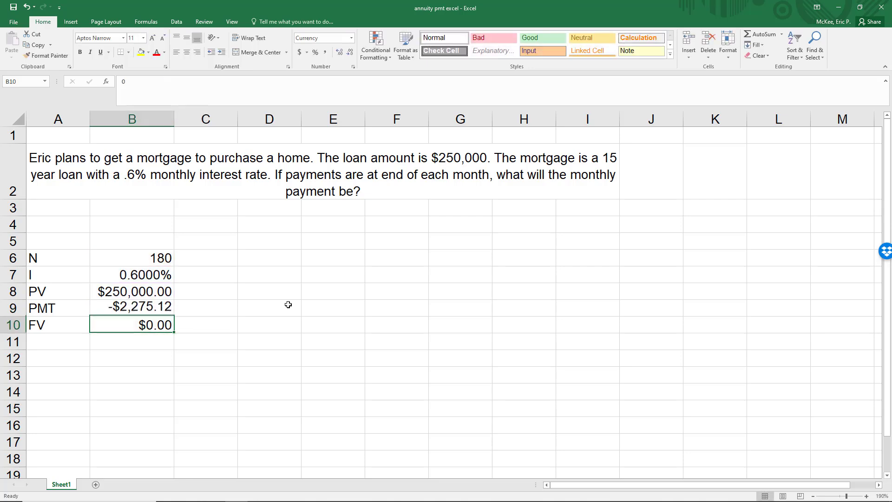
key(Right)
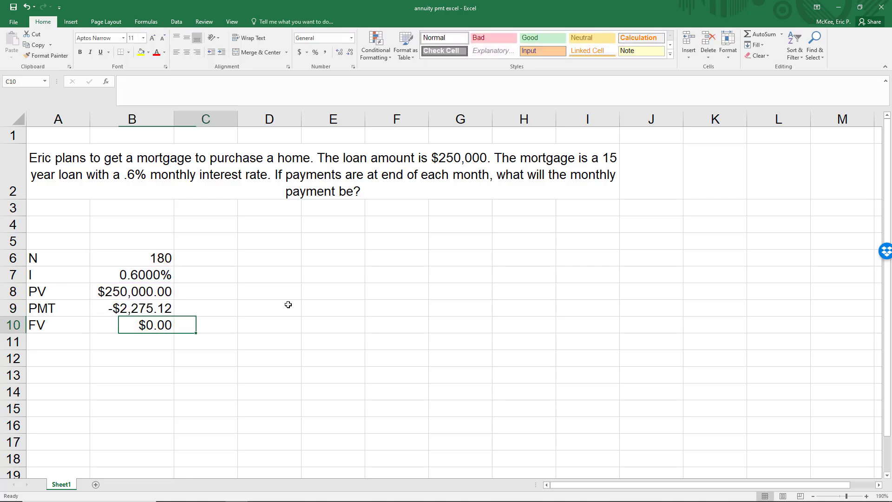
key(Up)
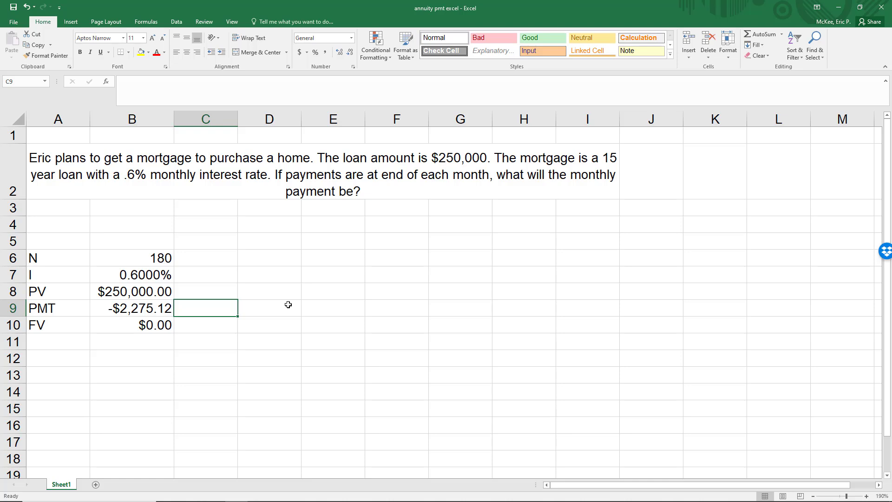
click(128, 294)
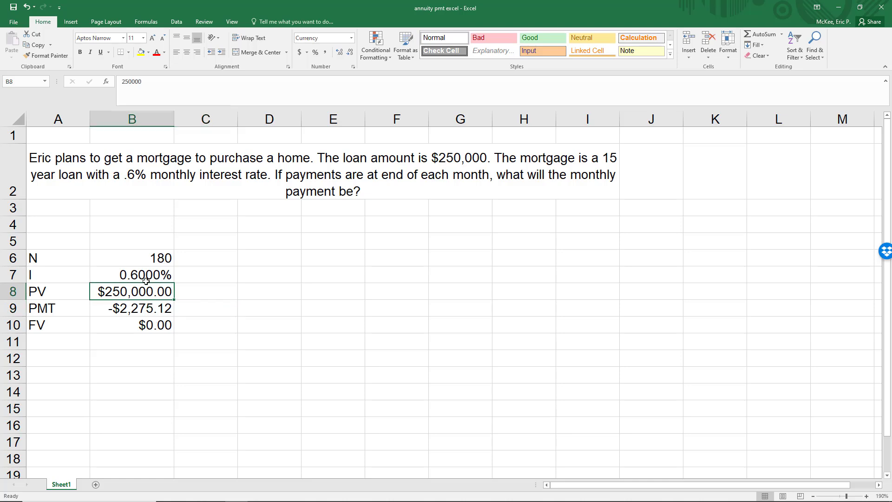
click(134, 308)
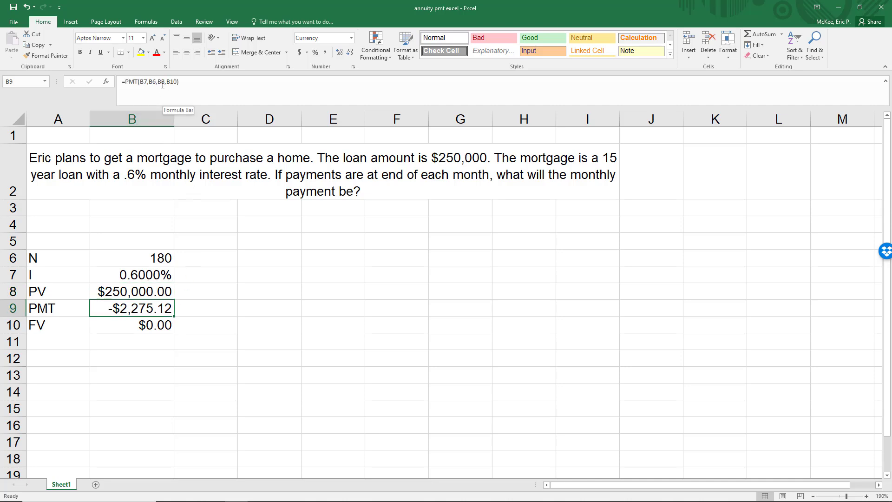
- Change the number of periods N in cell B6 to 360 so the payment is worked out for a 30-year loan
click(142, 294)
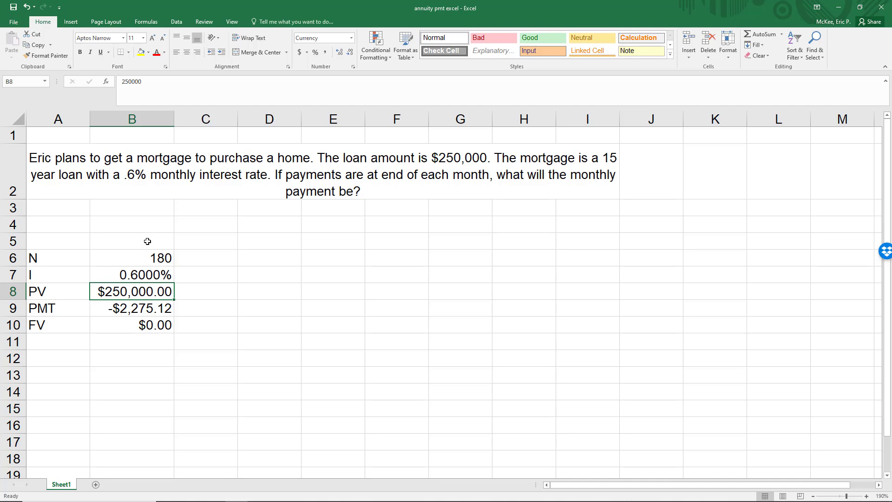
click(147, 259)
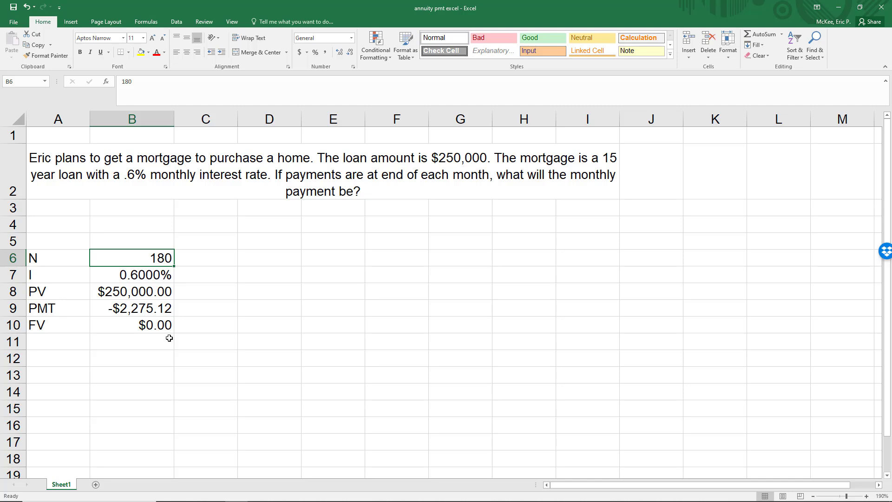
text(360)
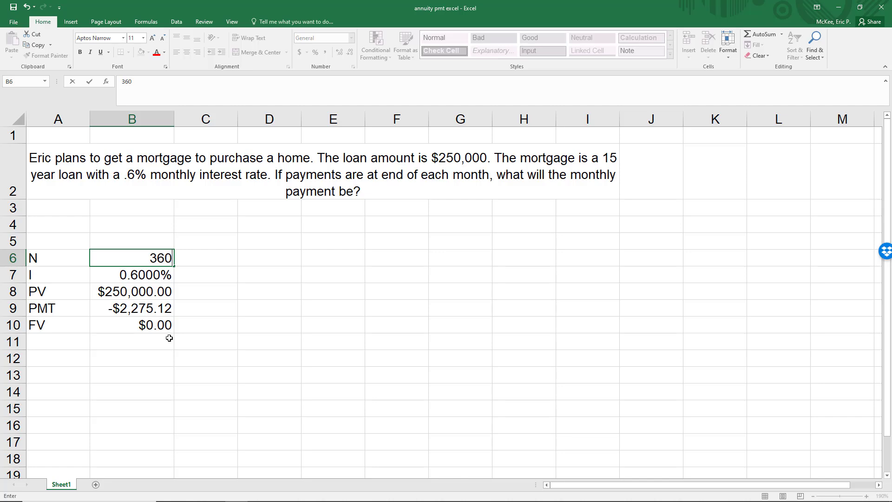
key(Return)
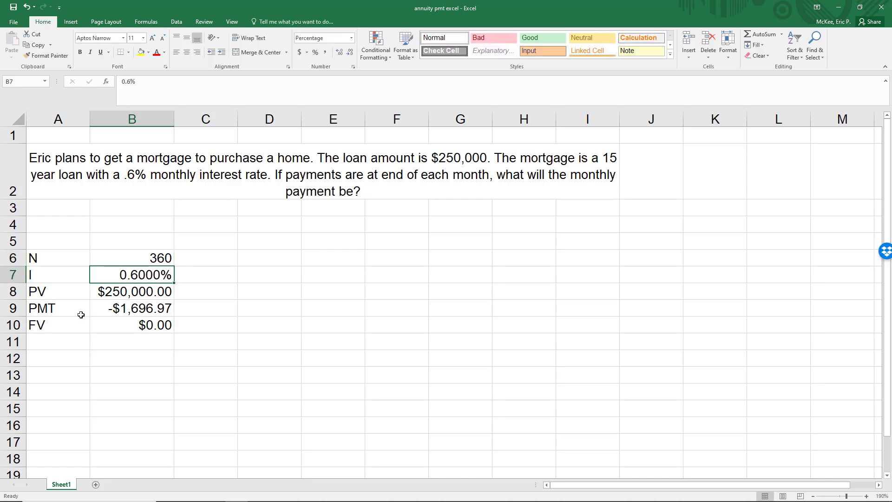
- Examine the PMT result in B9 against the N, I, PV and FV rows, checking that periods, rate and payment are all monthly
drag(80, 312, 140, 313)
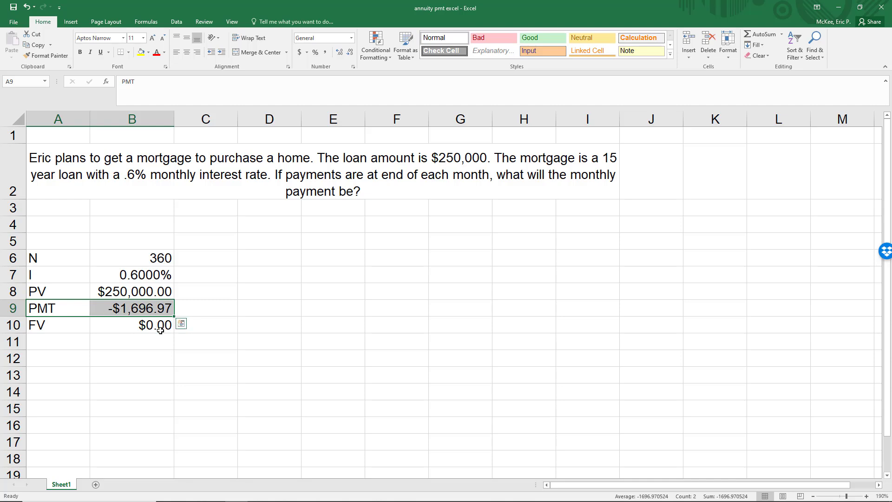
click(72, 339)
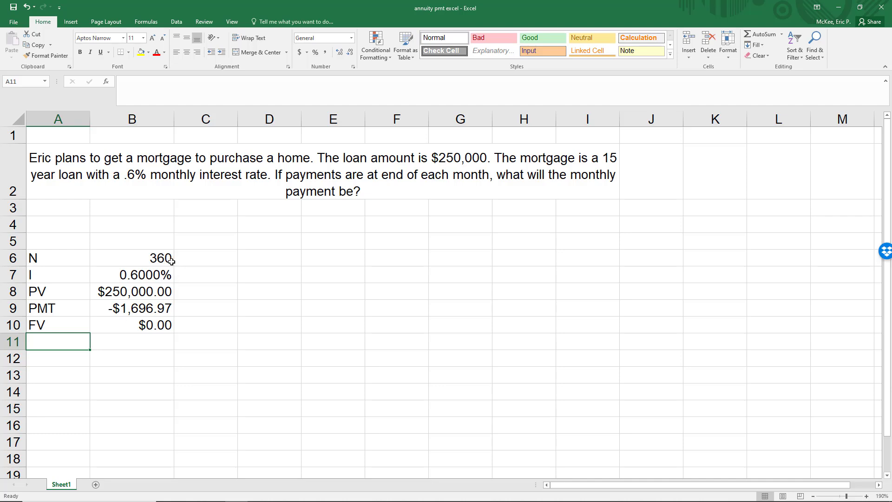
drag(167, 258, 140, 293)
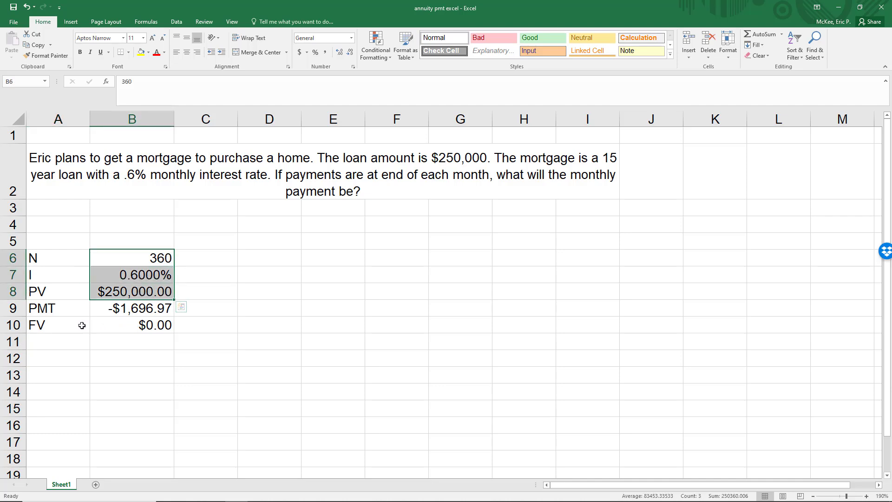
drag(82, 327, 124, 325)
drag(63, 308, 135, 313)
click(142, 308)
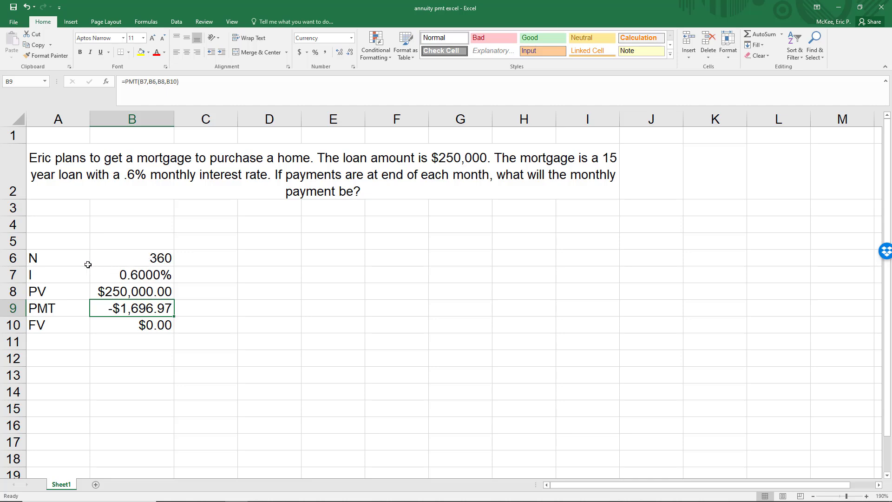
drag(78, 258, 124, 259)
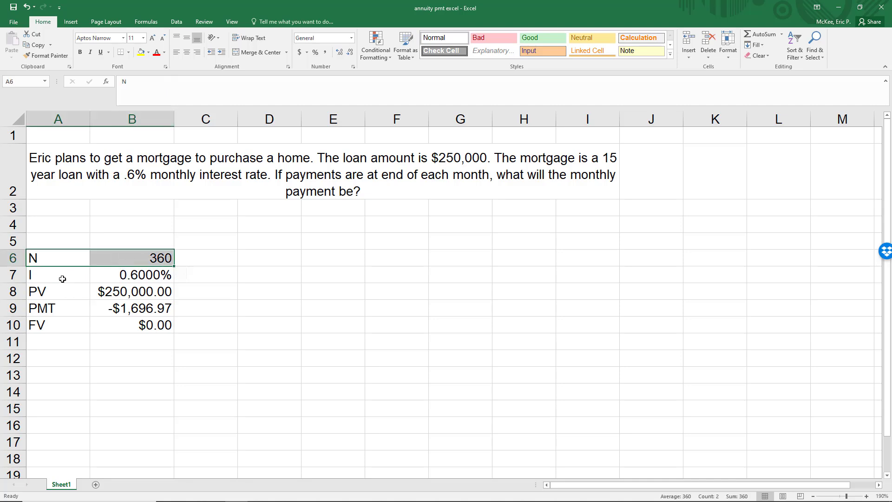
drag(62, 279, 156, 277)
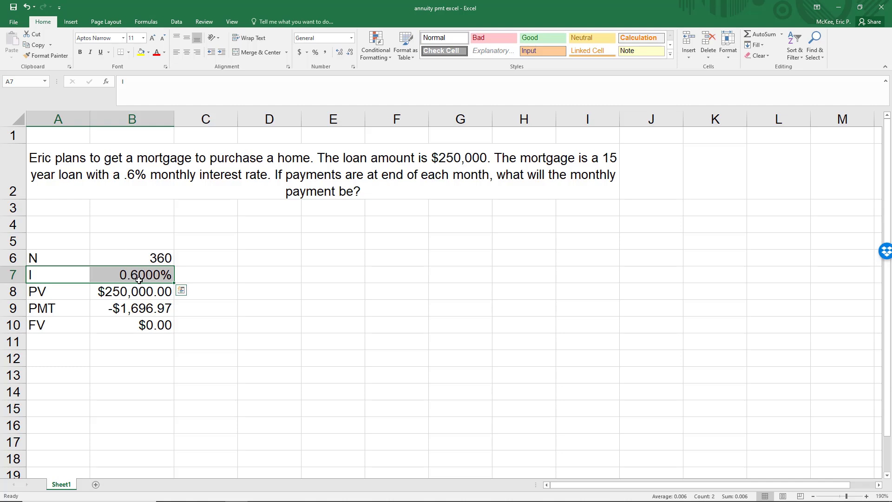
click(123, 315)
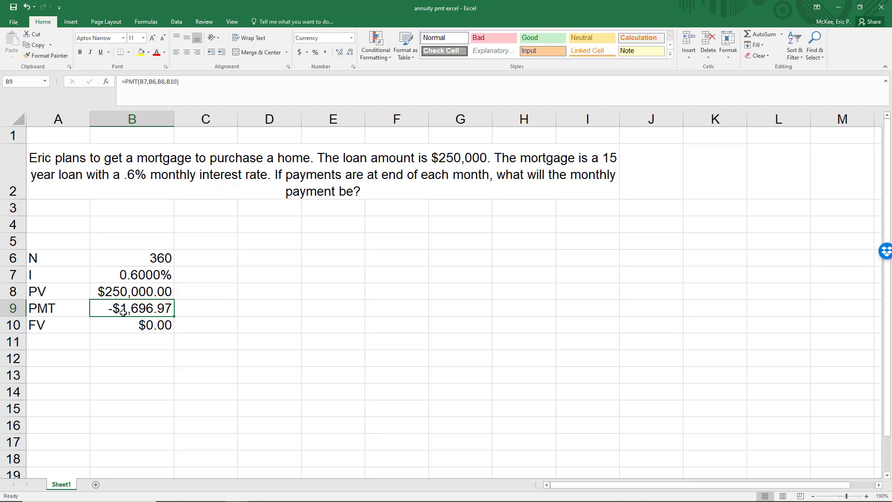
click(146, 263)
mouse_move(146, 263)
mouse_down()
mouse_move(141, 328)
mouse_move(152, 257)
mouse_move(135, 326)
mouse_move(133, 309)
mouse_up()
click(133, 309)
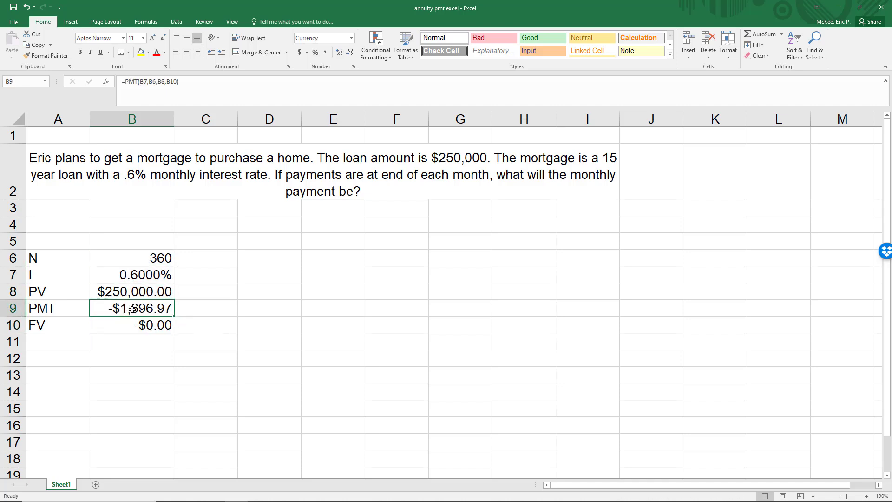